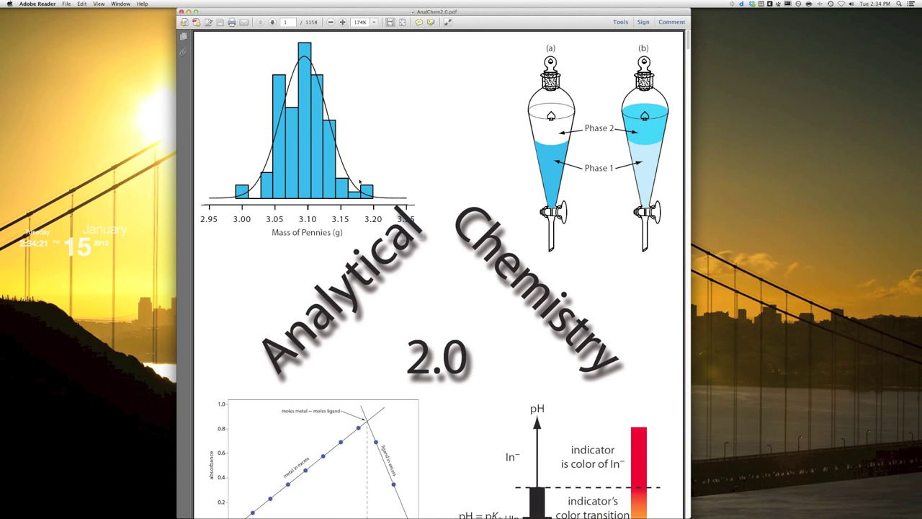
Look through the cover, Production History and Brief Table of Contents pages, and return to the cover
scroll(360, 182, "down", 10)
scroll(360, 182, "down", 14)
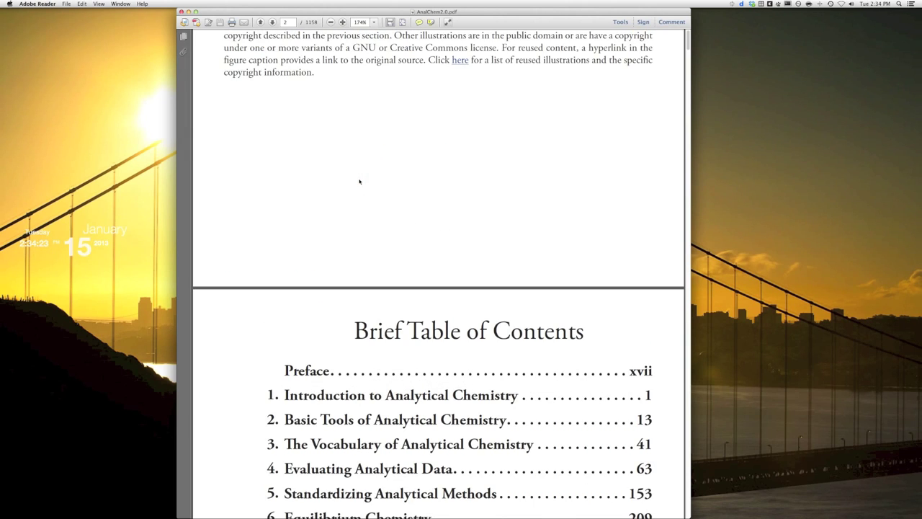
scroll(359, 182, "down", 11)
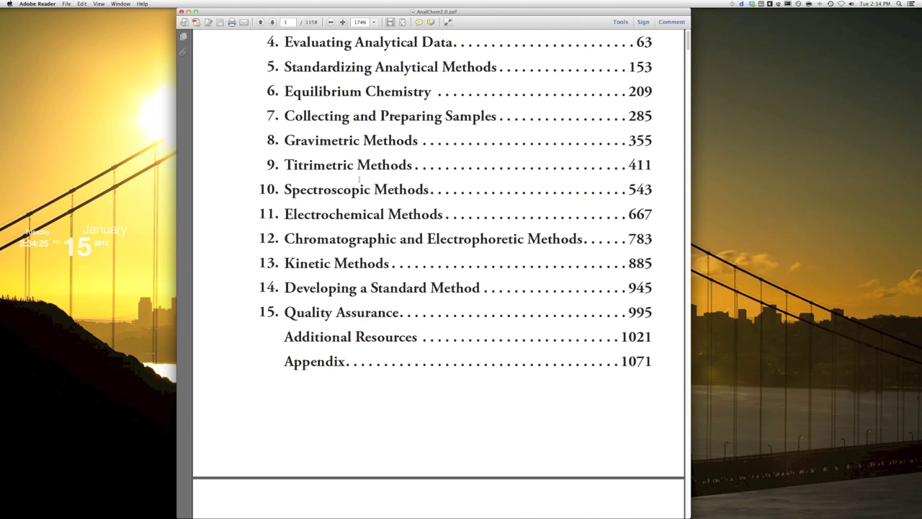
scroll(359, 180, "up", 20)
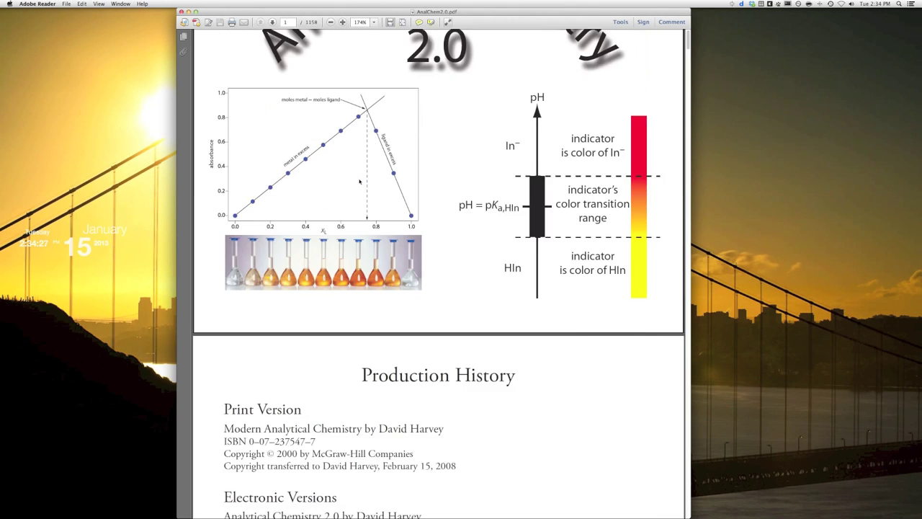
scroll(359, 181, "up", 6)
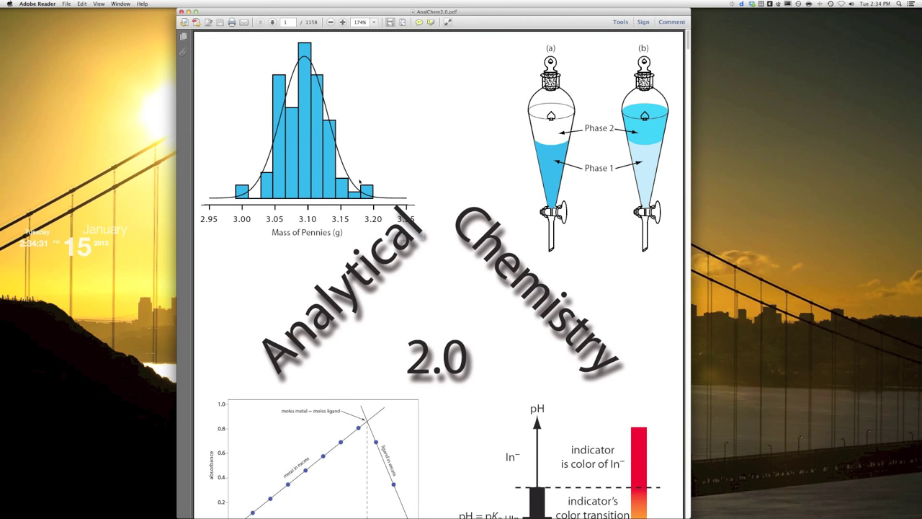
Show the page thumbnails and use them to visit pages 5, 8 and 2, ending at the Brief Table of Contents on page 3
left_click(185, 42)
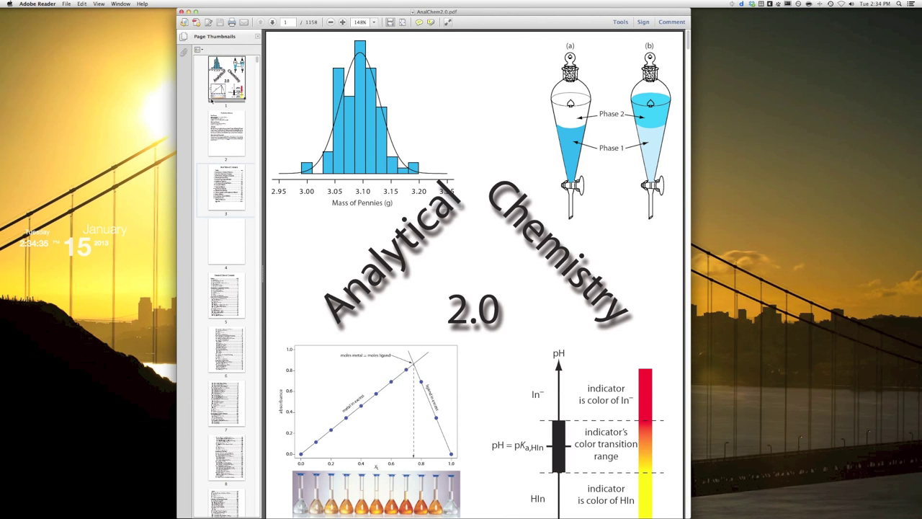
left_click(226, 301)
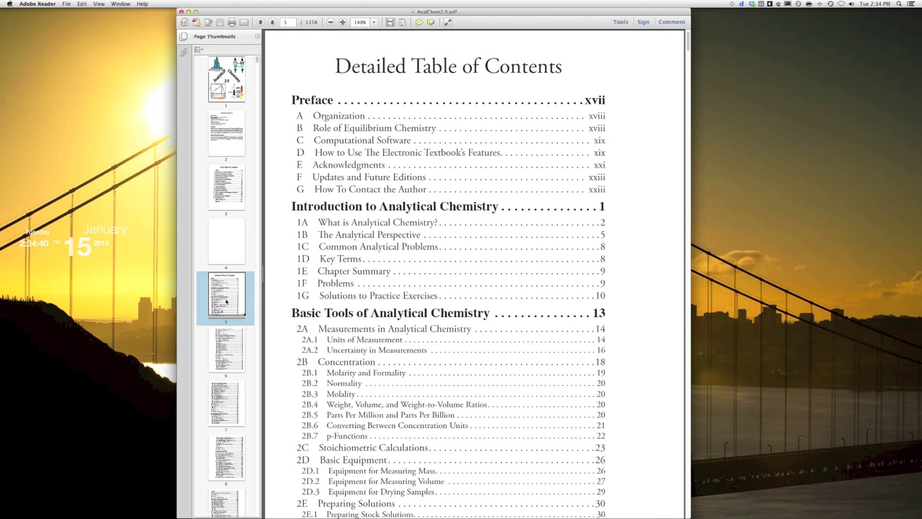
left_click(235, 452)
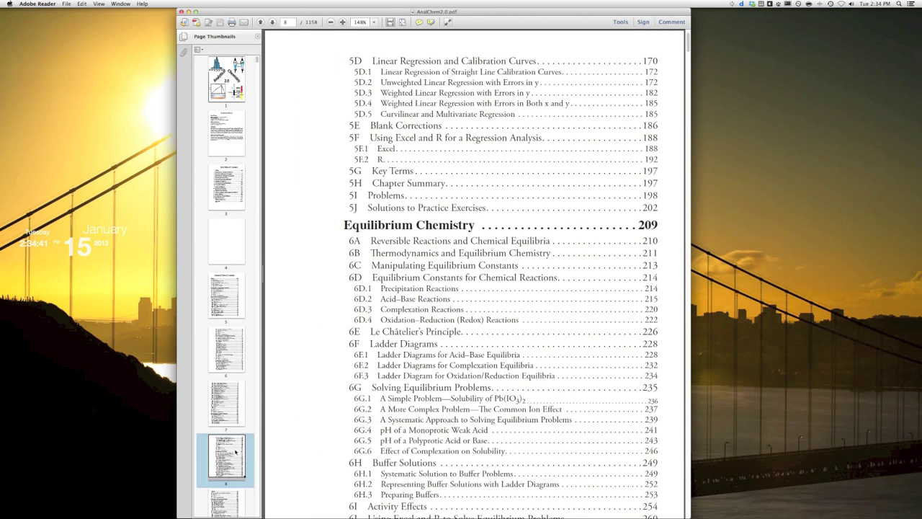
left_click(234, 135)
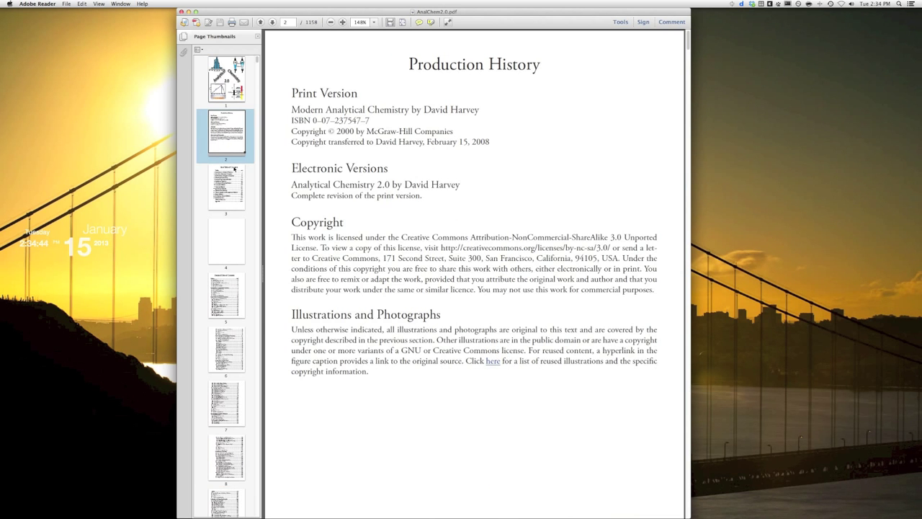
left_click(234, 188)
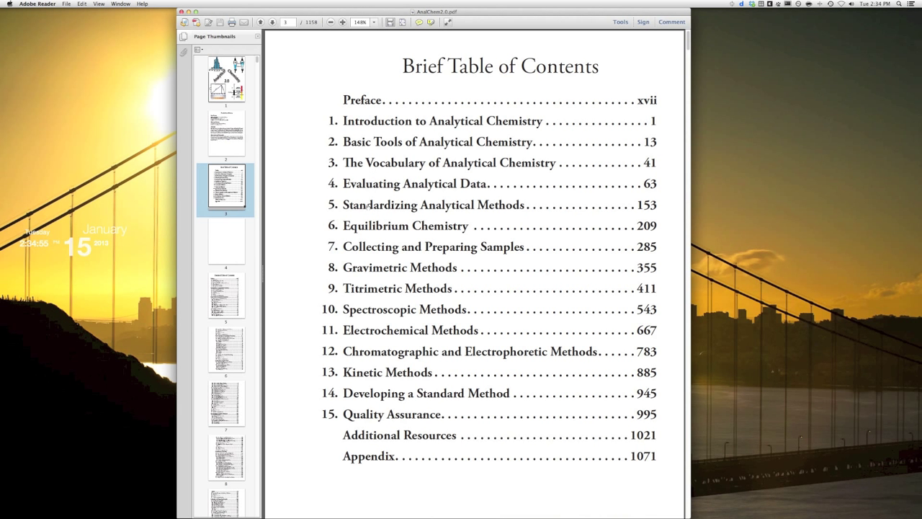
Go to the Titrimetric Methods chapter from the contents and follow its overview link to section 9D Redox Titrations
left_click(375, 288)
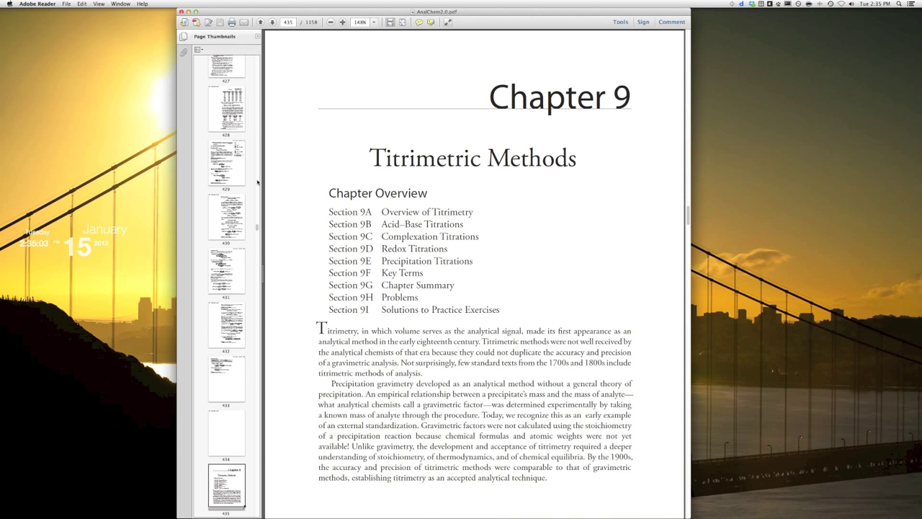
scroll(232, 278, "down", 2)
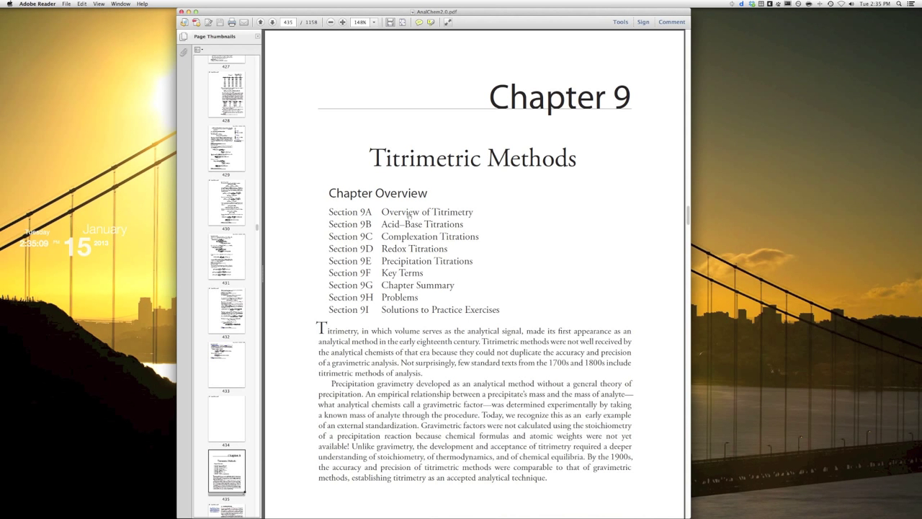
left_click(404, 249)
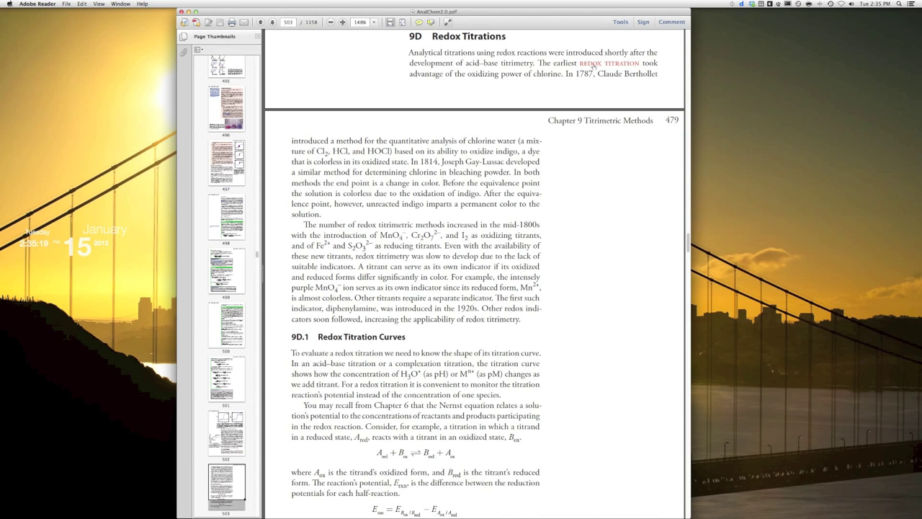
Follow the red "redox titration" term to the 9F Key Terms list, and return to the Chapter 9 opening page through the page header
left_click(592, 65)
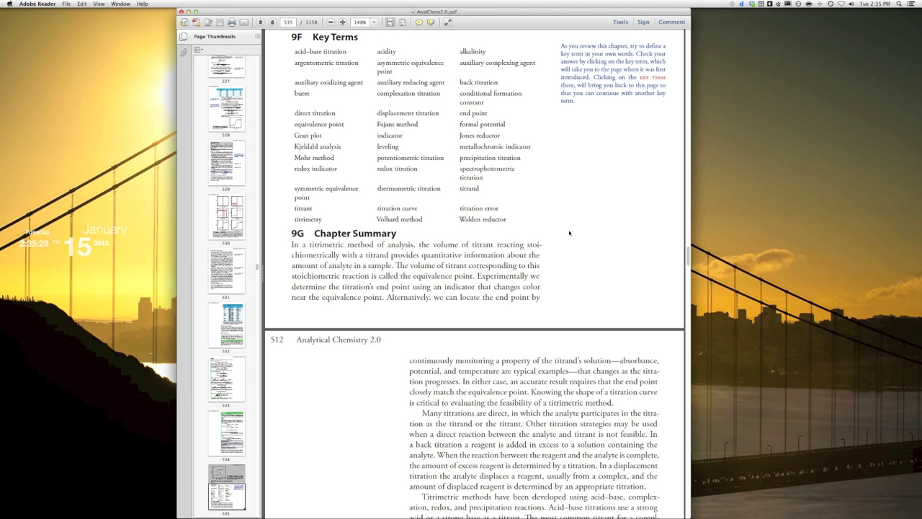
scroll(569, 233, "up", 5)
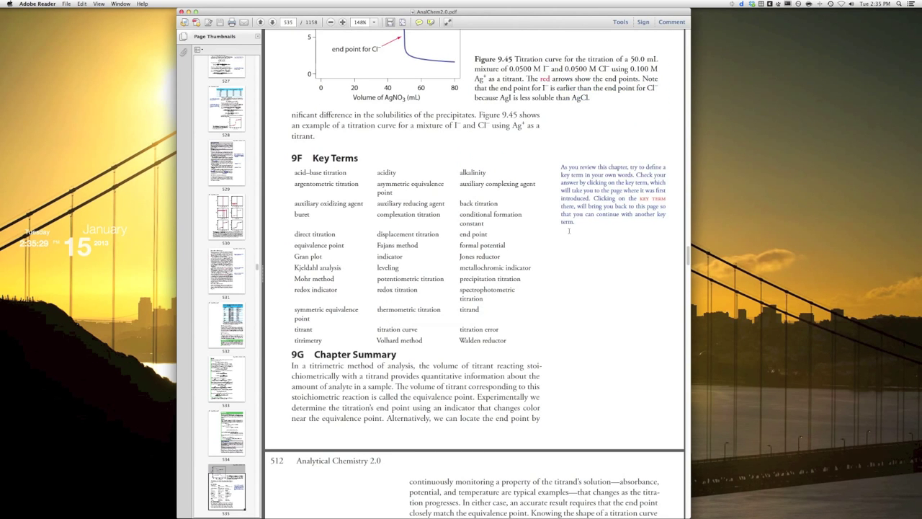
scroll(569, 231, "up", 4)
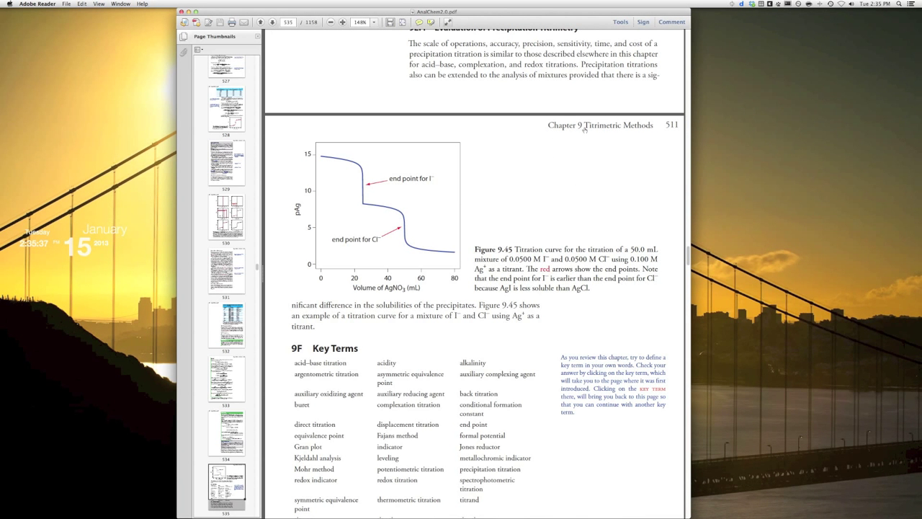
left_click(584, 126)
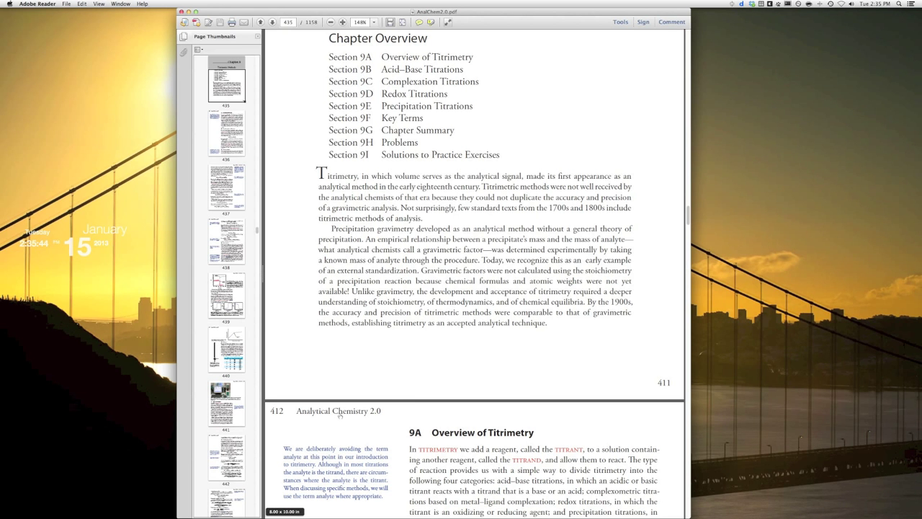
Open the Spectroscopic Methods chapter from the Brief Table of Contents, and look up "colorimetric" from its first paragraph in the online dictionary
key("super+Left")
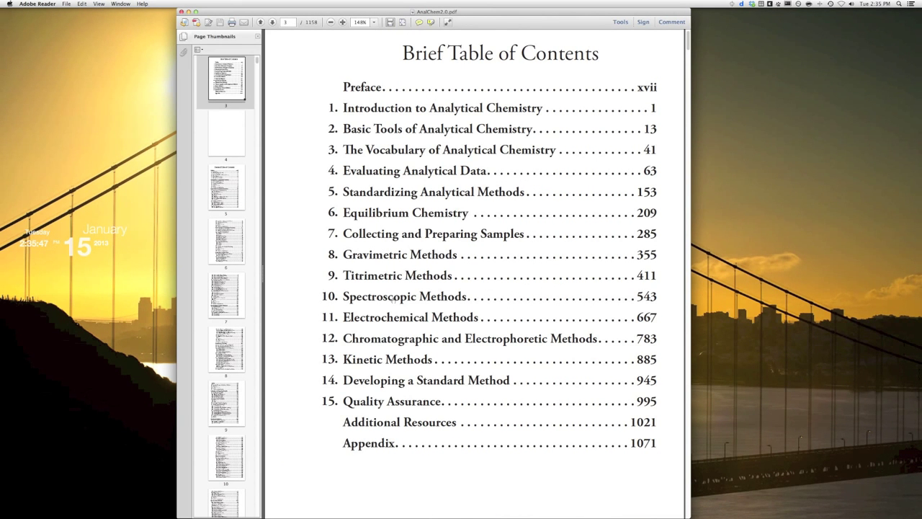
left_click(393, 296)
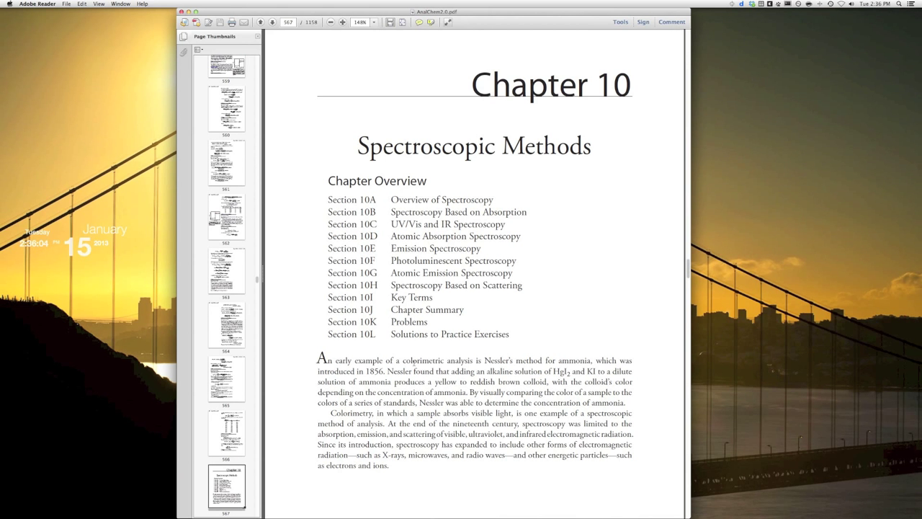
double_click(414, 359)
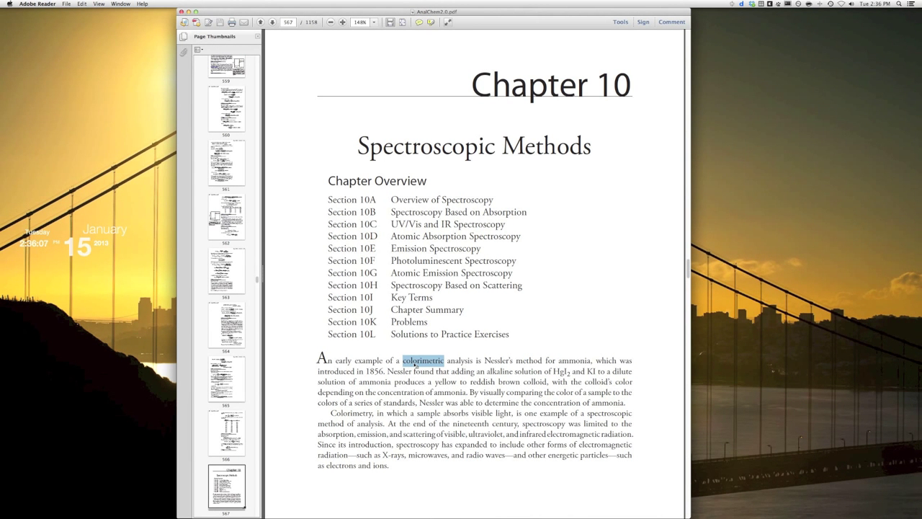
right_click(414, 365)
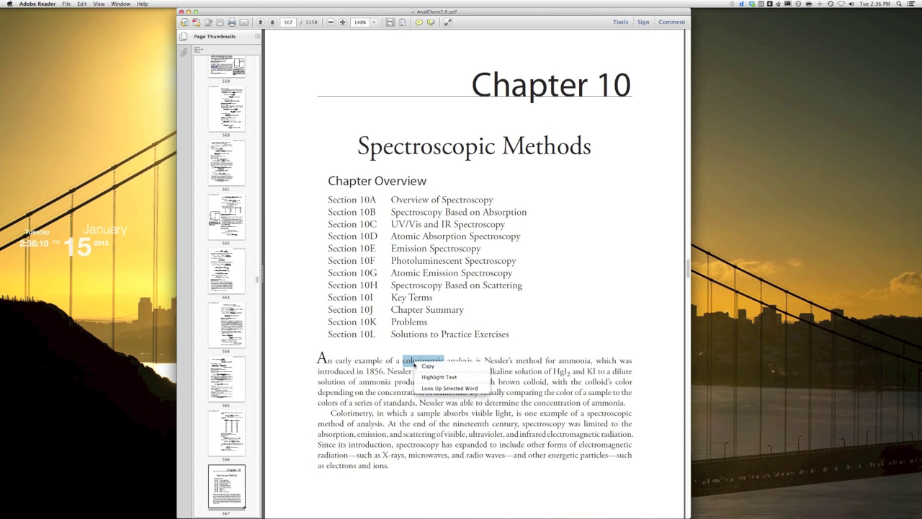
left_click(447, 388)
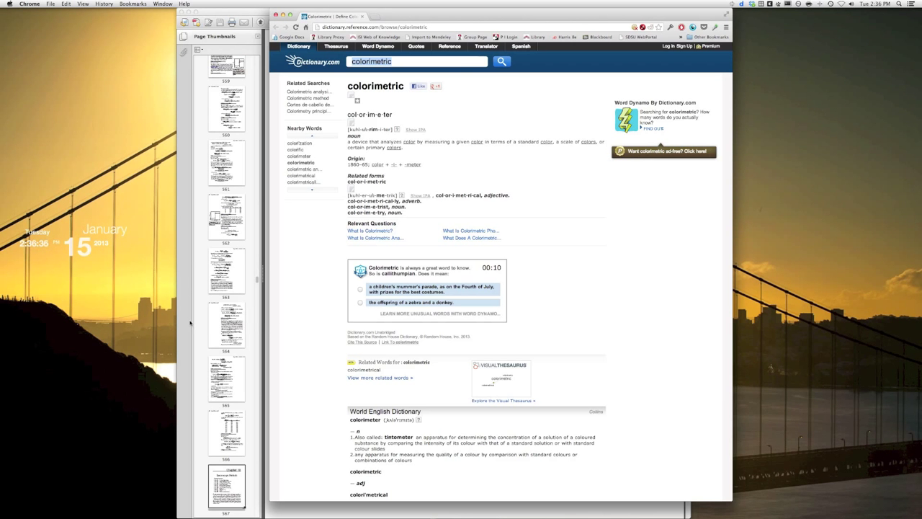
left_click(223, 389)
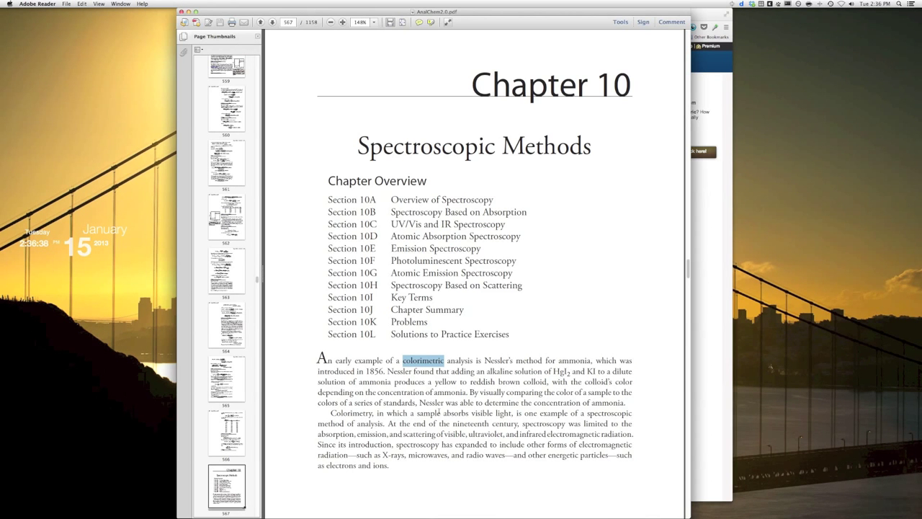
Go to section 10C UV/Vis and IR Spectroscopy and highlight the first sentence under 10C.1 Instrumentation
left_click(425, 224)
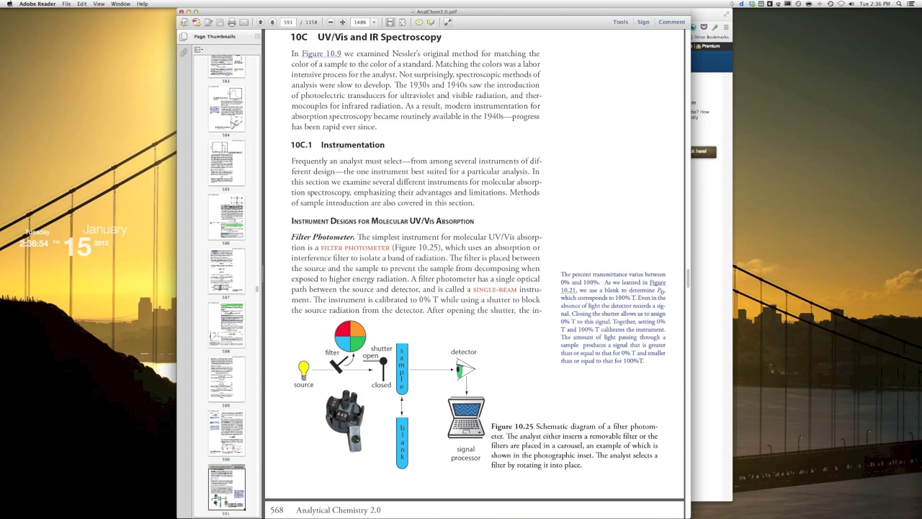
left_click_drag(291, 162, 543, 180)
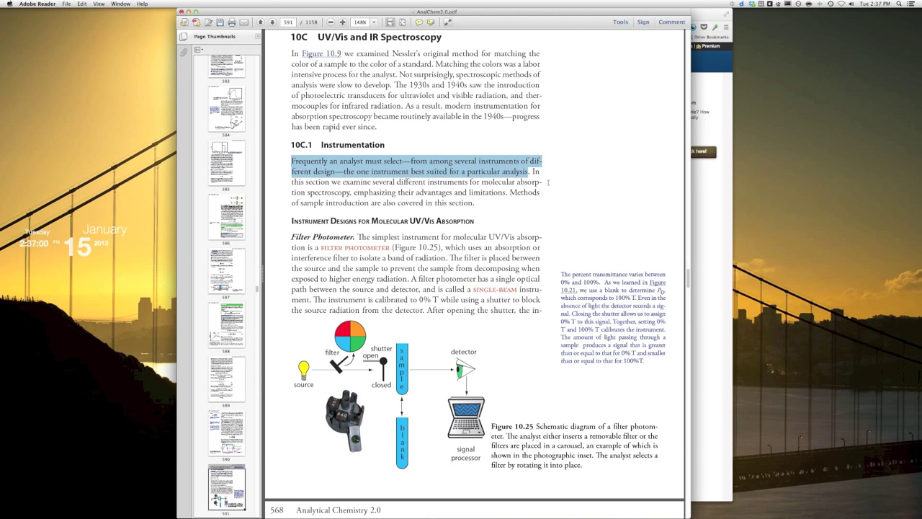
left_click(430, 21)
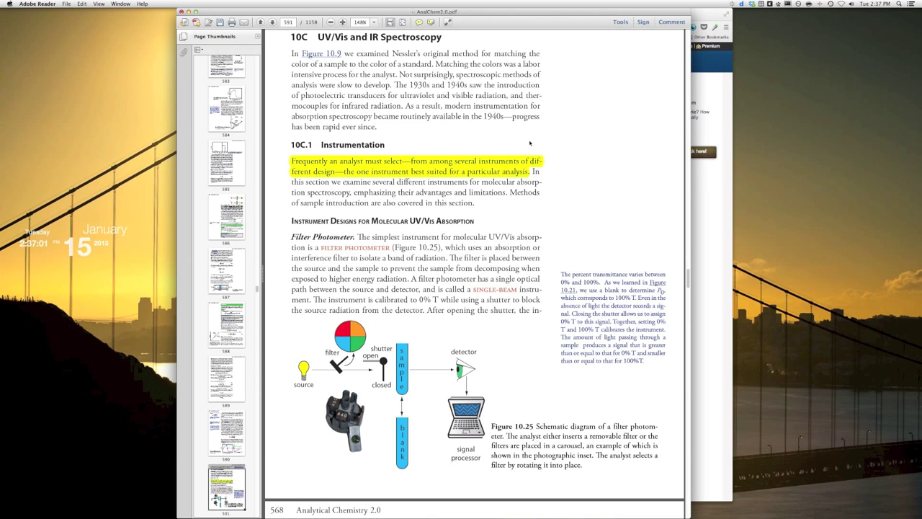
Show the annotation tools with the comments list, and select the page 591 and page 567 highlight entries
left_click(670, 21)
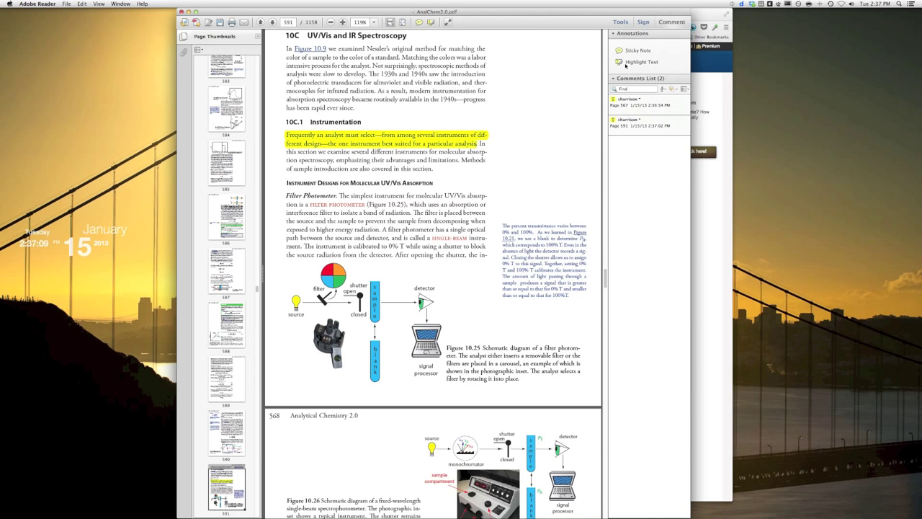
left_click(629, 124)
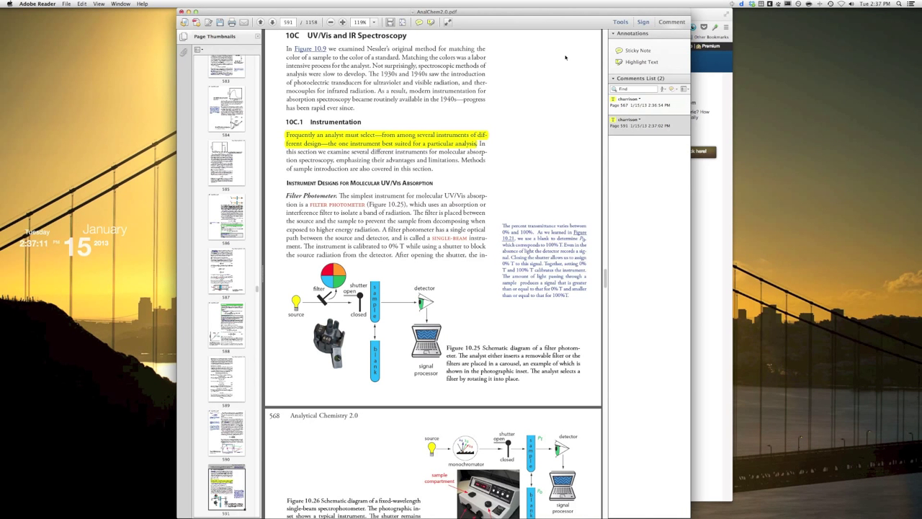
left_click(644, 105)
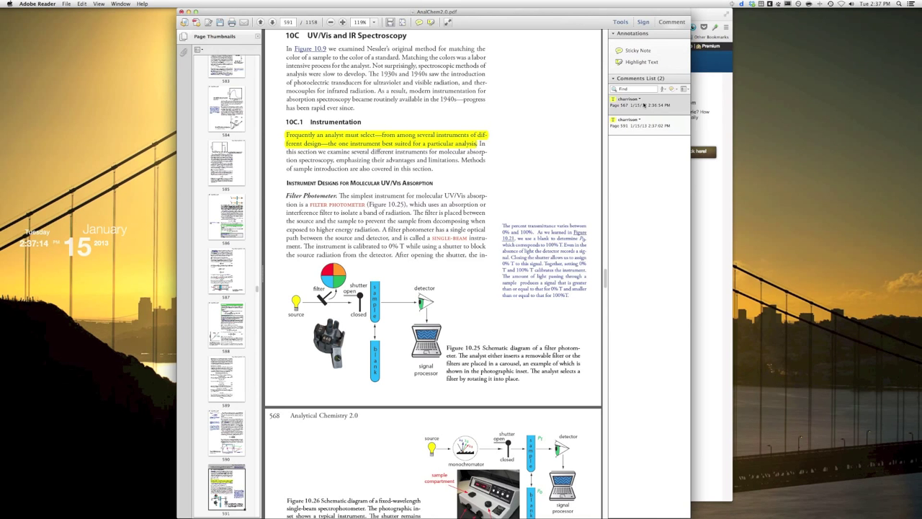
left_click(629, 89)
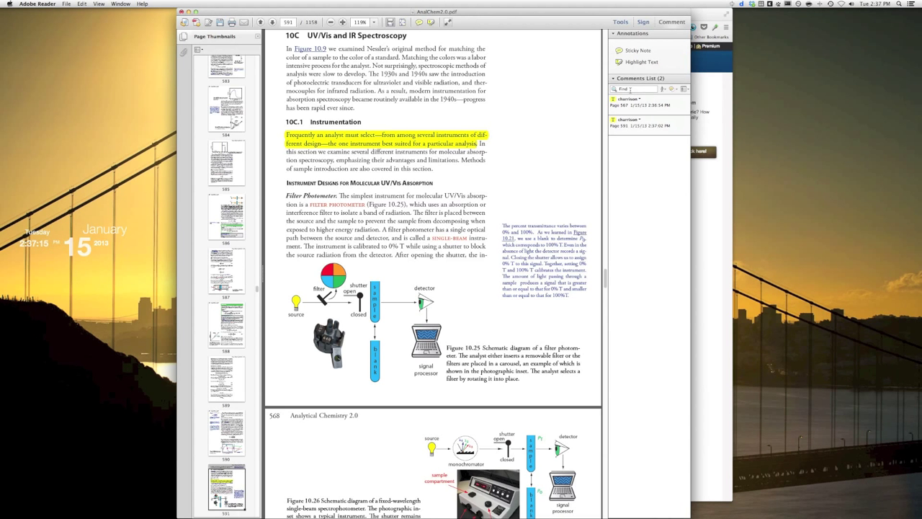
Highlight from "emphasizing their advantages" to the end of the first 10C.1 paragraph, and from "Not surprisingly" to the end of the 10C introduction
left_click(338, 171)
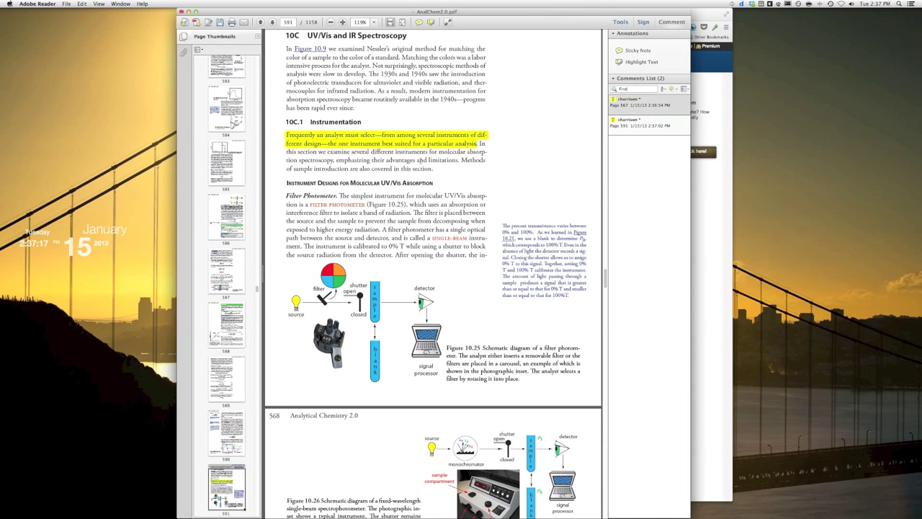
left_click_drag(337, 161, 426, 169)
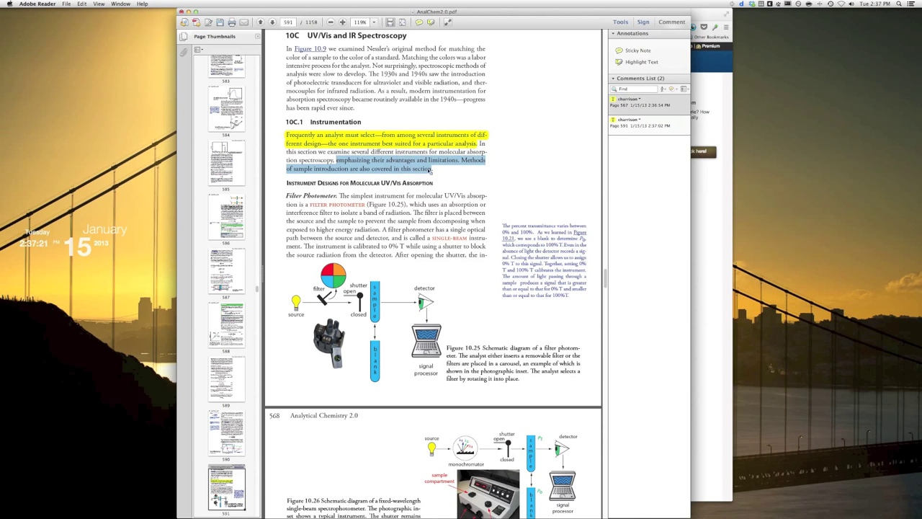
left_click(625, 62)
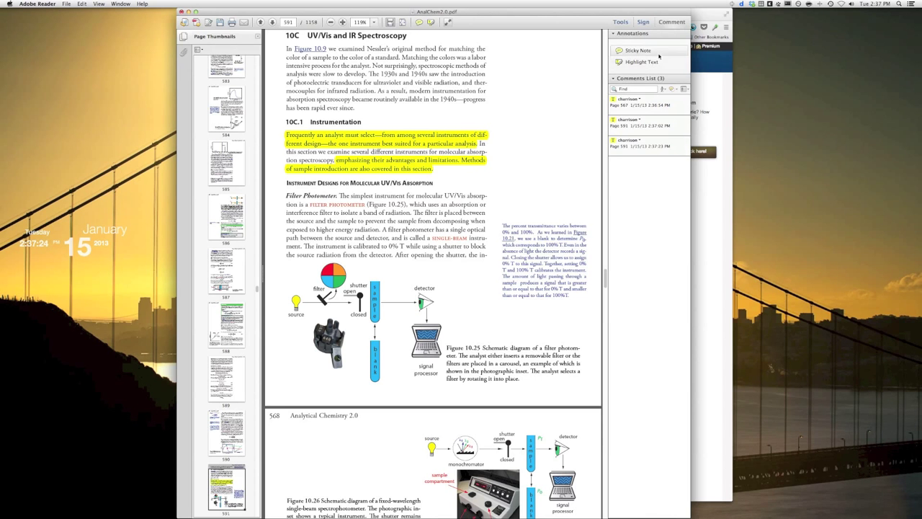
left_click_drag(372, 66, 401, 115)
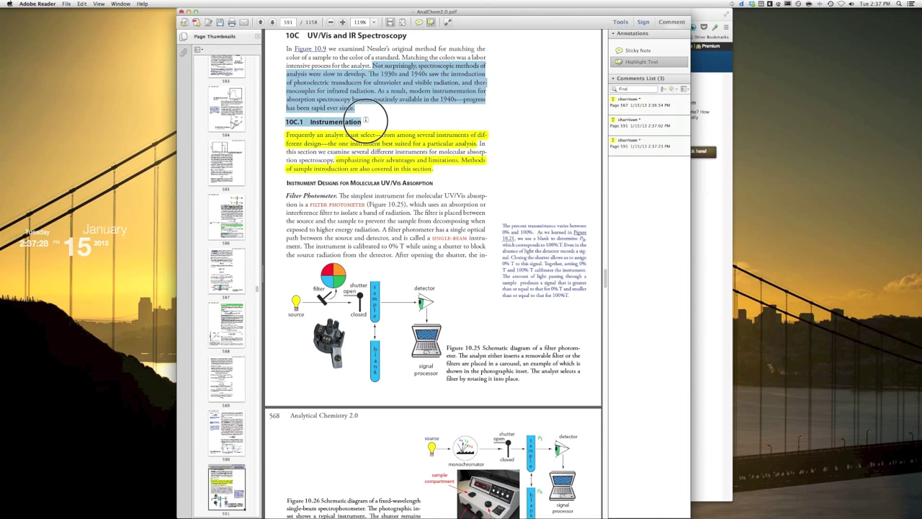
mouse_move(365, 120)
left_mouse_down()
mouse_move(358, 99)
mouse_move(359, 109)
left_mouse_up()
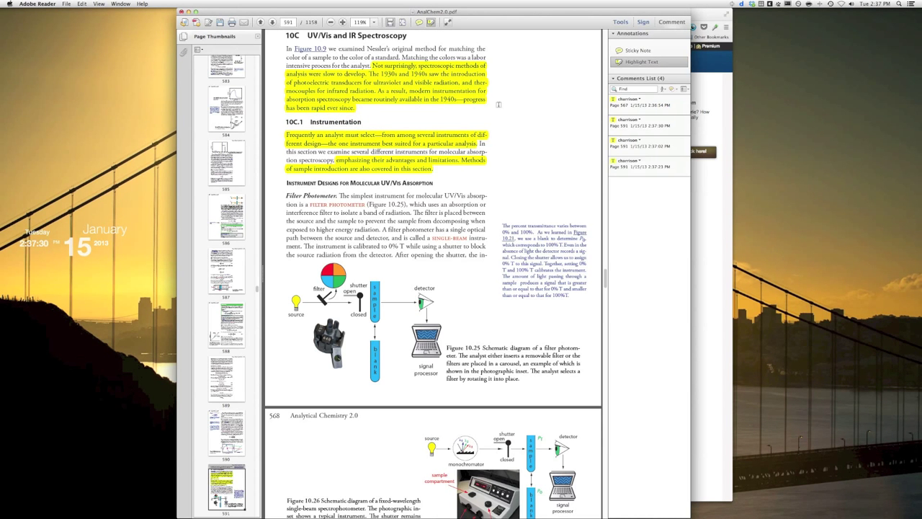
Add a sticky note reading "This will be on the test!" in the margin beside the 10C introduction, and close its pop-up
left_click(640, 51)
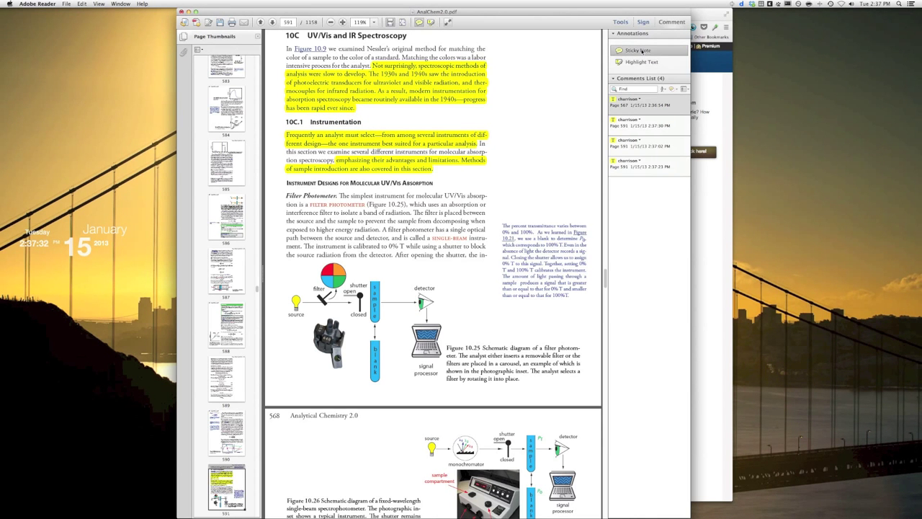
left_click(532, 93)
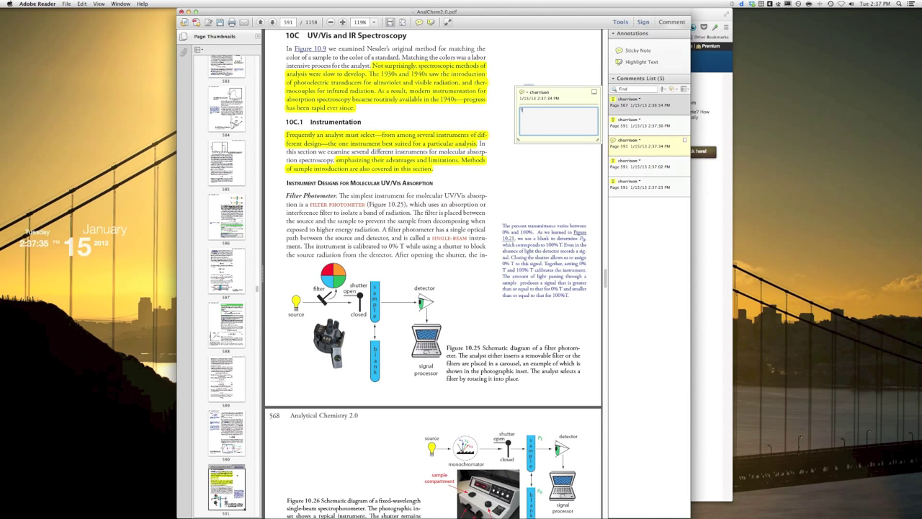
type("This will be on the test!")
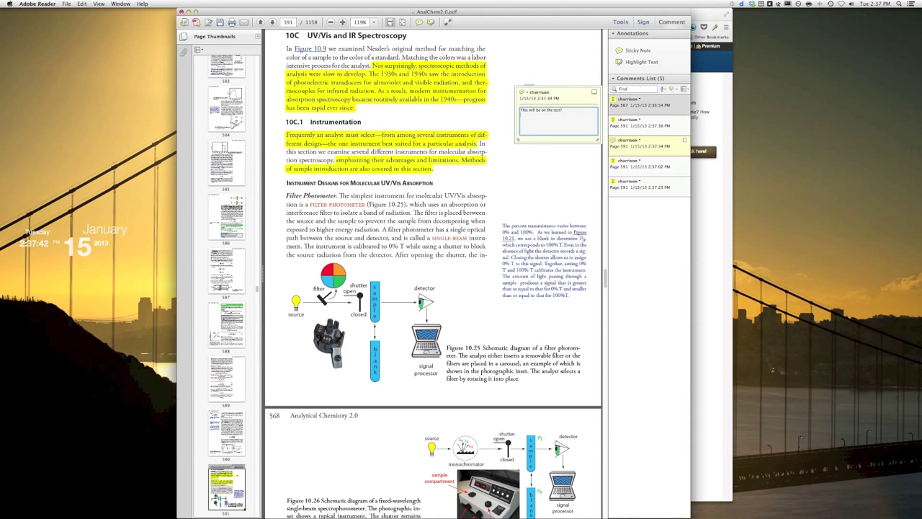
left_click(511, 148)
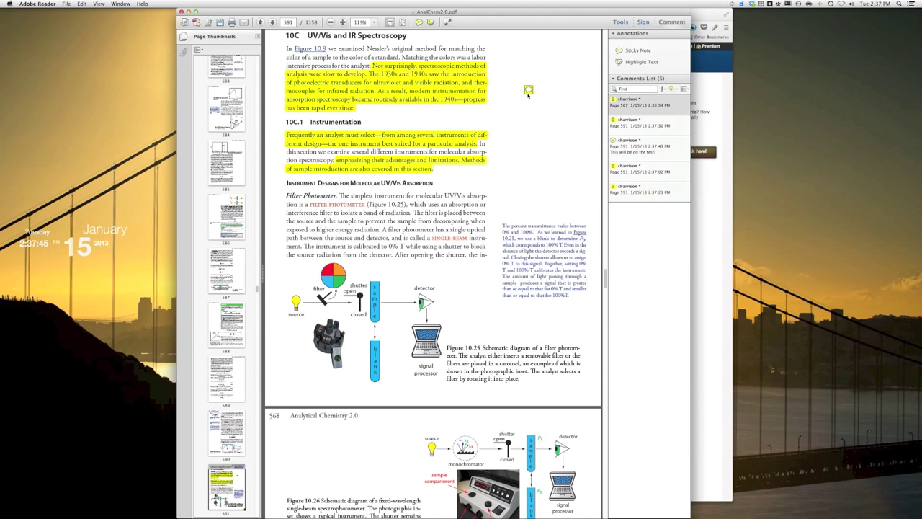
Reopen and close the margin sticky note, and move its marker slightly up and closer to the 10C introduction
mouse_move(528, 90)
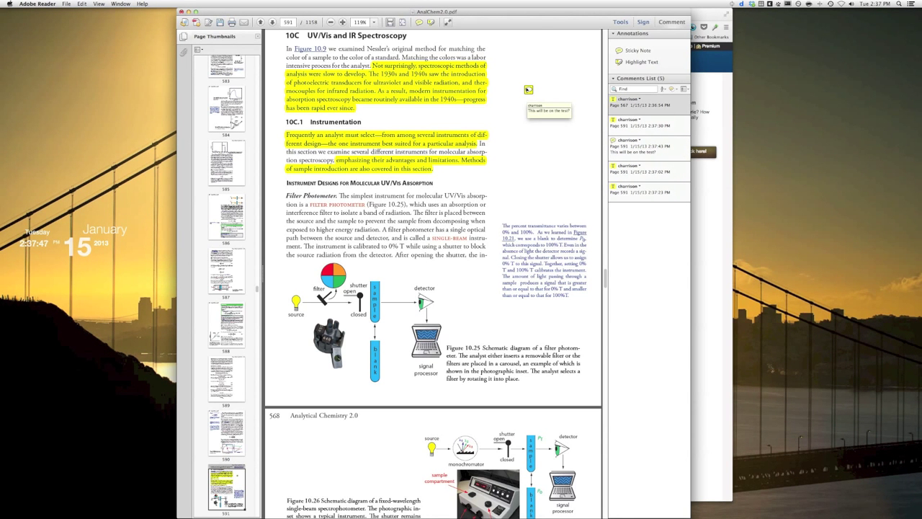
double_click(527, 90)
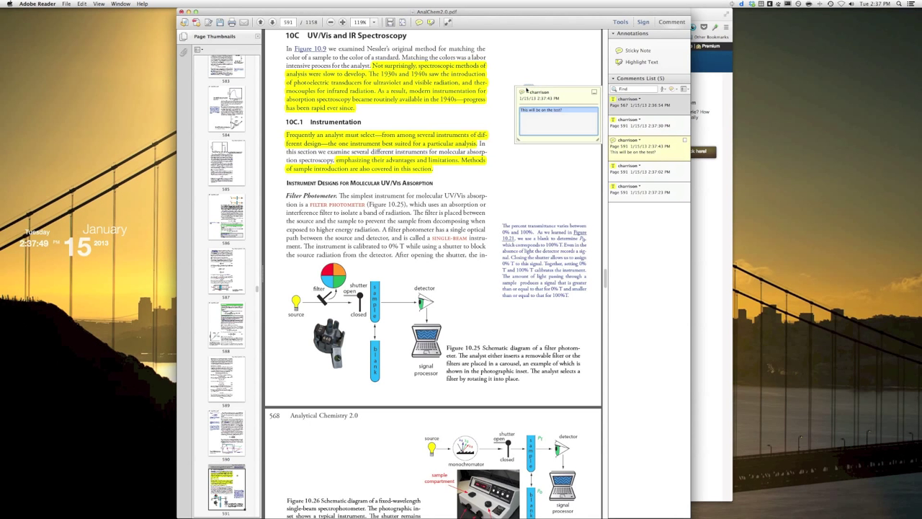
left_click(556, 71)
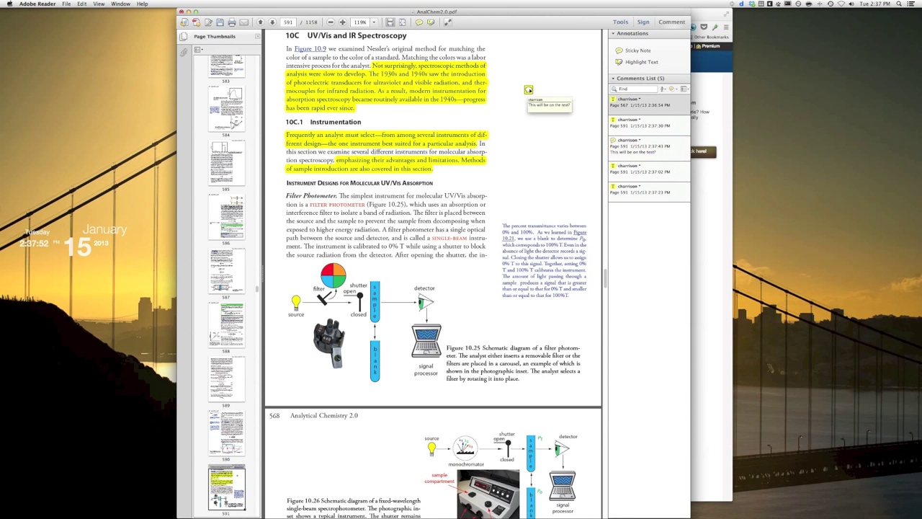
left_click_drag(525, 76, 520, 74)
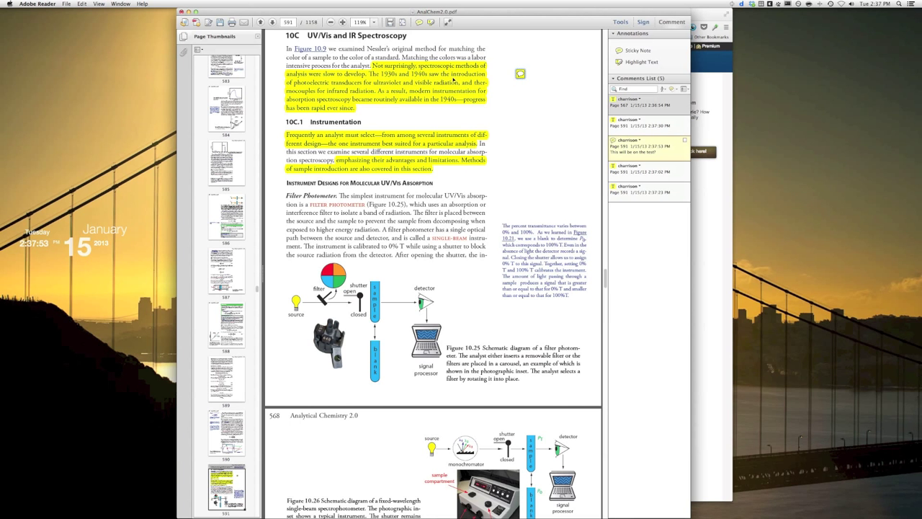
Delete the highlight from the 10C introduction paragraph
left_click(396, 84)
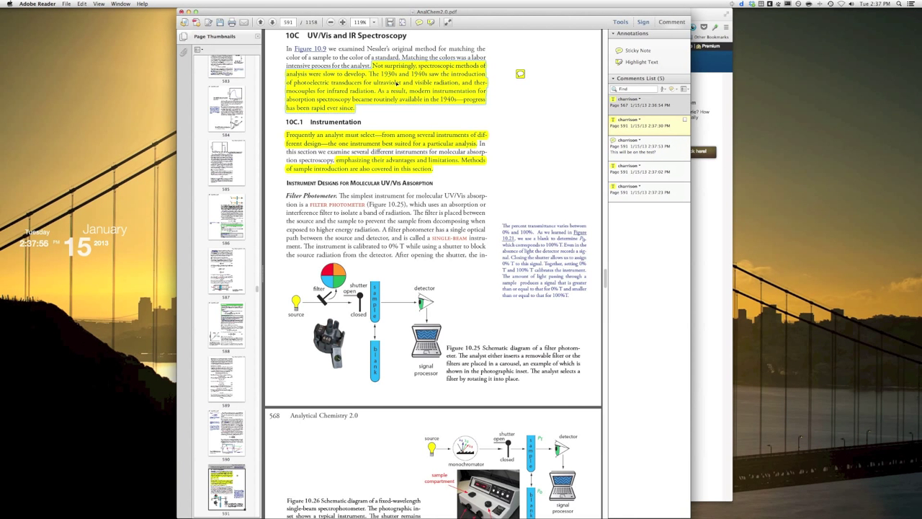
right_click(396, 84)
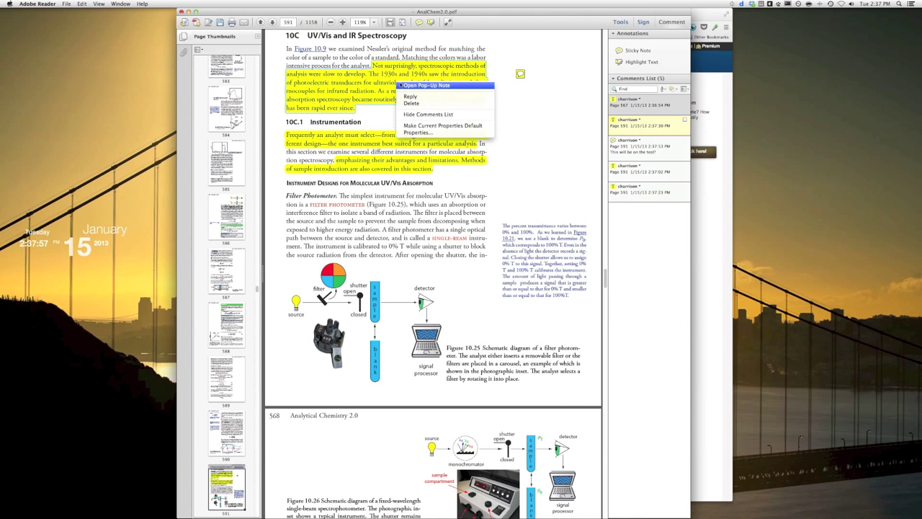
left_click(415, 104)
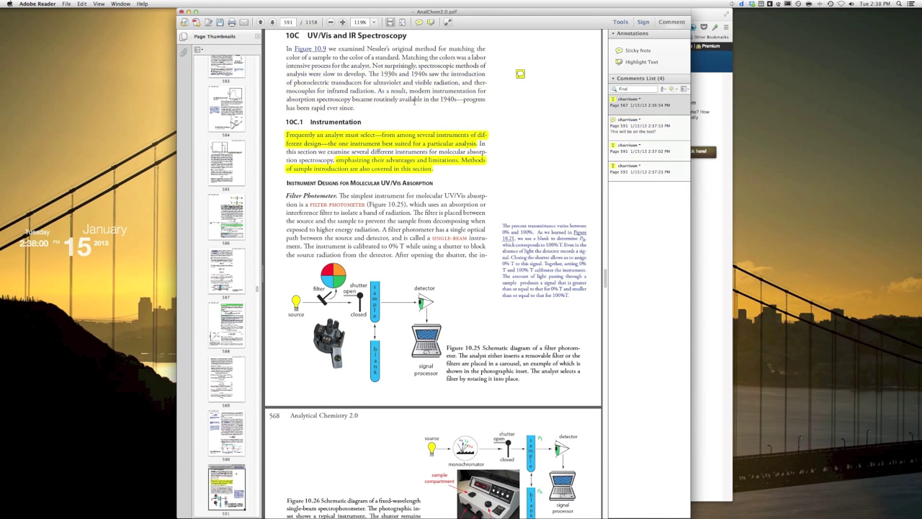
Search the comments list for "test" and select the matching sticky note on page 591
left_click(637, 90)
type("t")
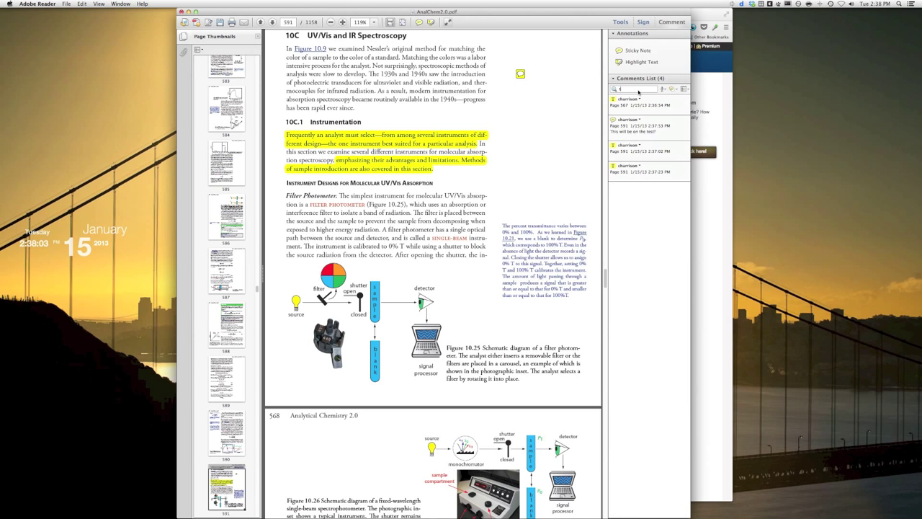
type("est")
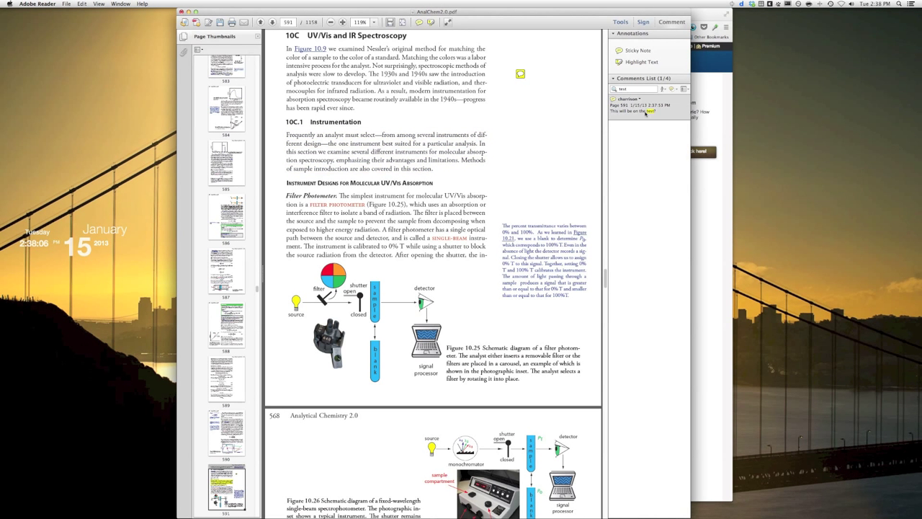
left_click(623, 105)
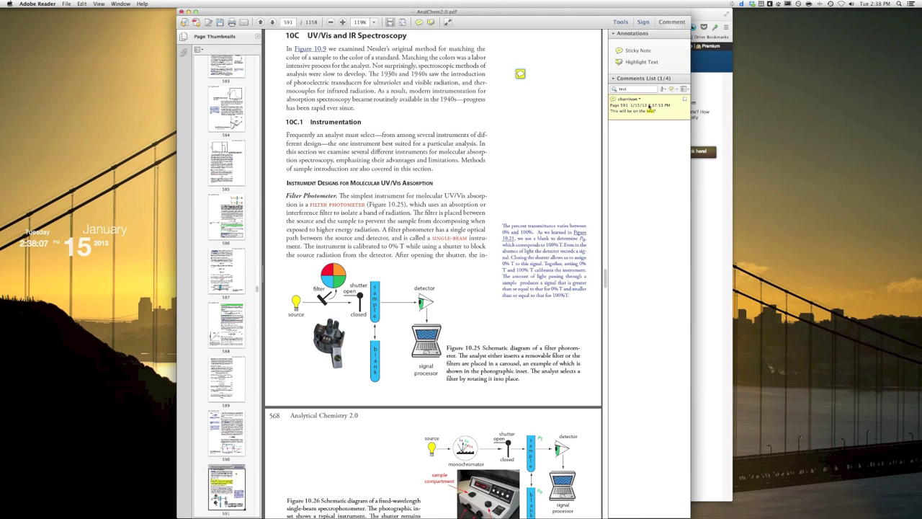